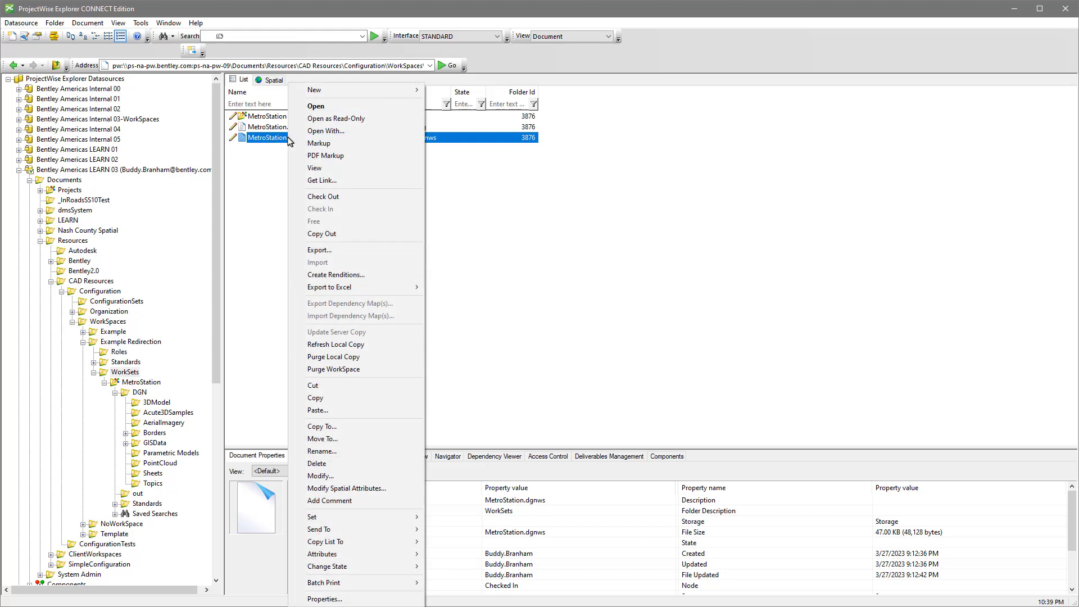
# Delete the selected MetroStation.dgnws document from the WorkSets folder under Example Redirection.
pyautogui.click(326, 463)
pyautogui.click(548, 350)
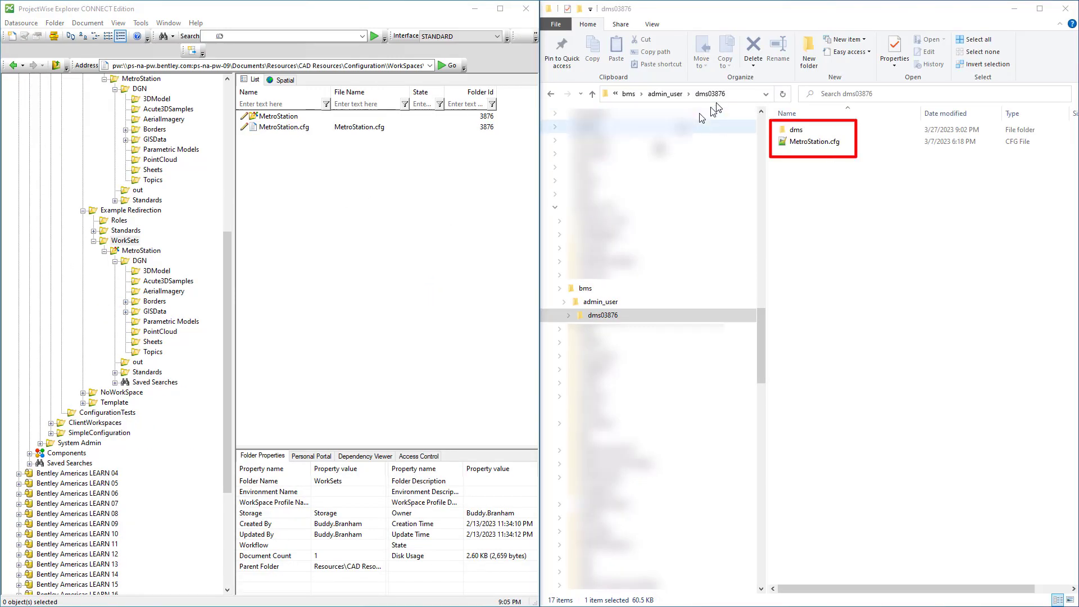
# Open Alignment.dgn from the MetroStation workset's DGN/3DModel folder in MicroStation, then display the contents of the WorkSets folder.
pyautogui.click(149, 273)
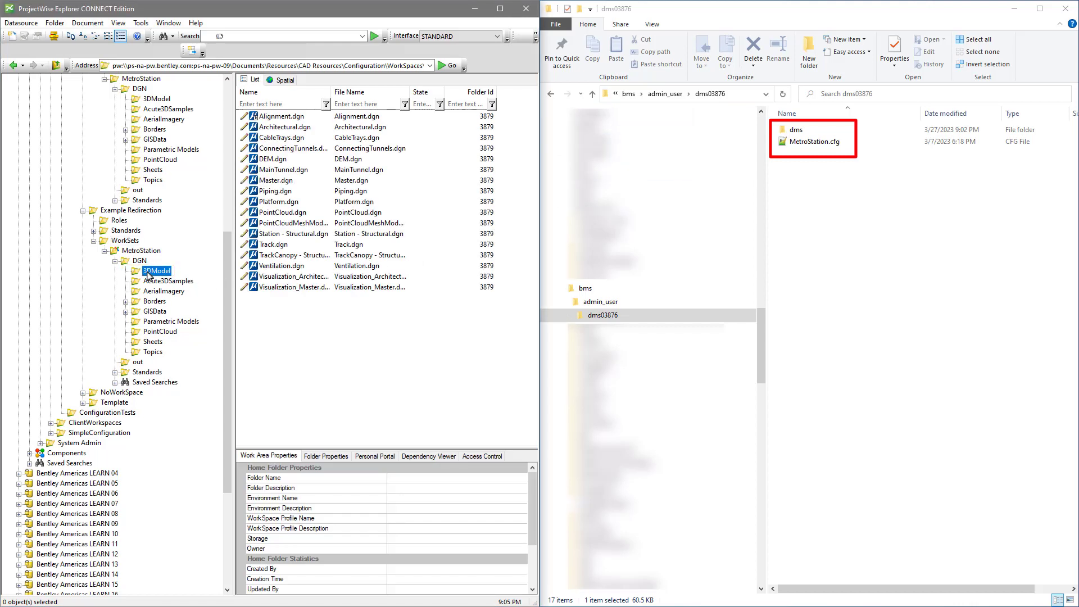
pyautogui.doubleClick(297, 116)
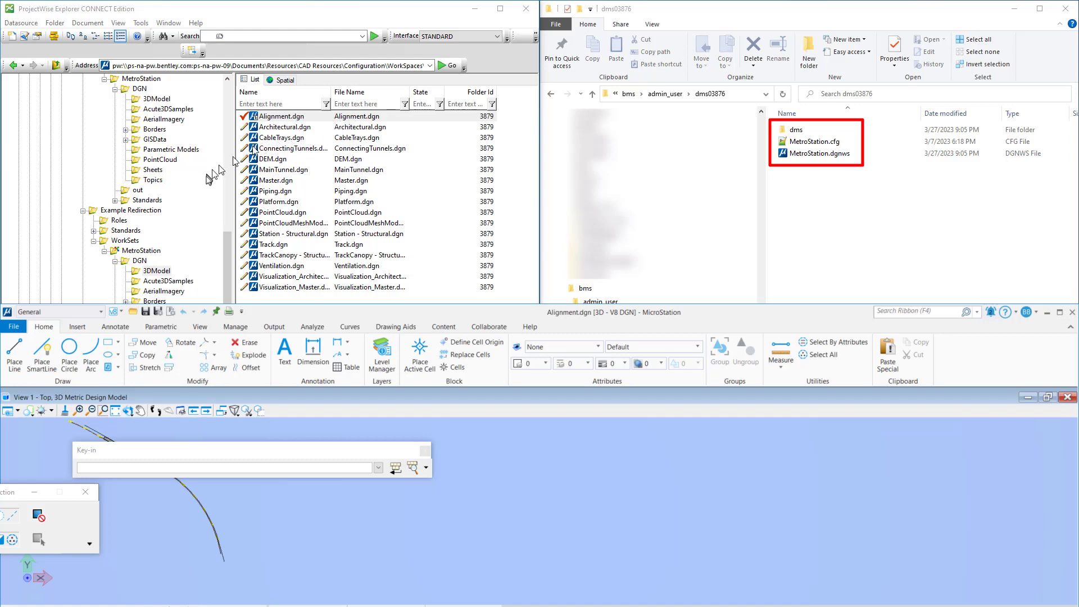
pyautogui.click(129, 242)
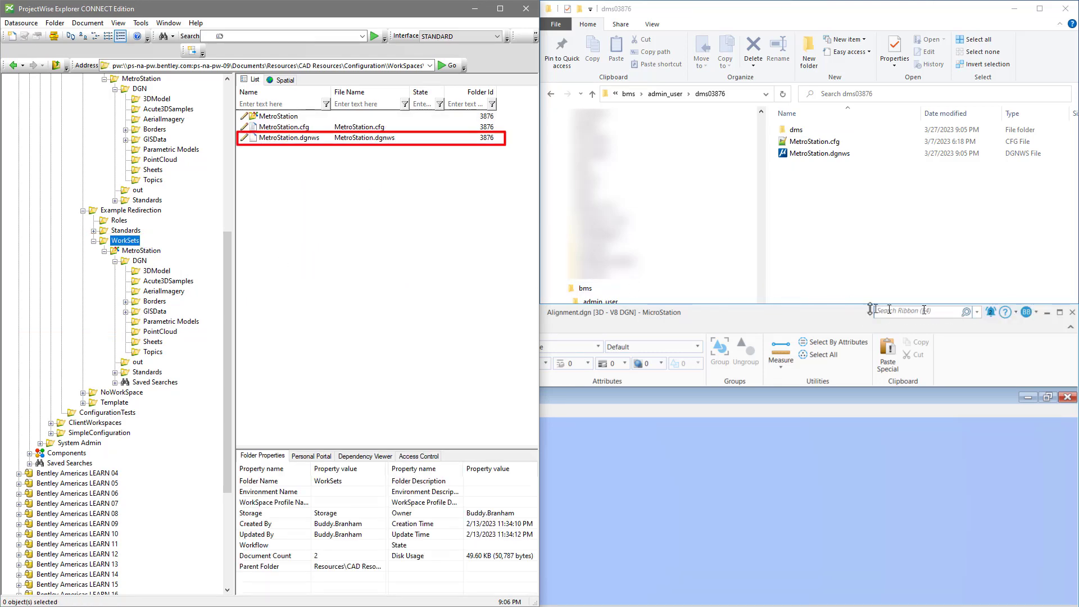
# Close MicroStation and free the checked-out Alignment.dgn instead of checking it in.
pyautogui.click(834, 318)
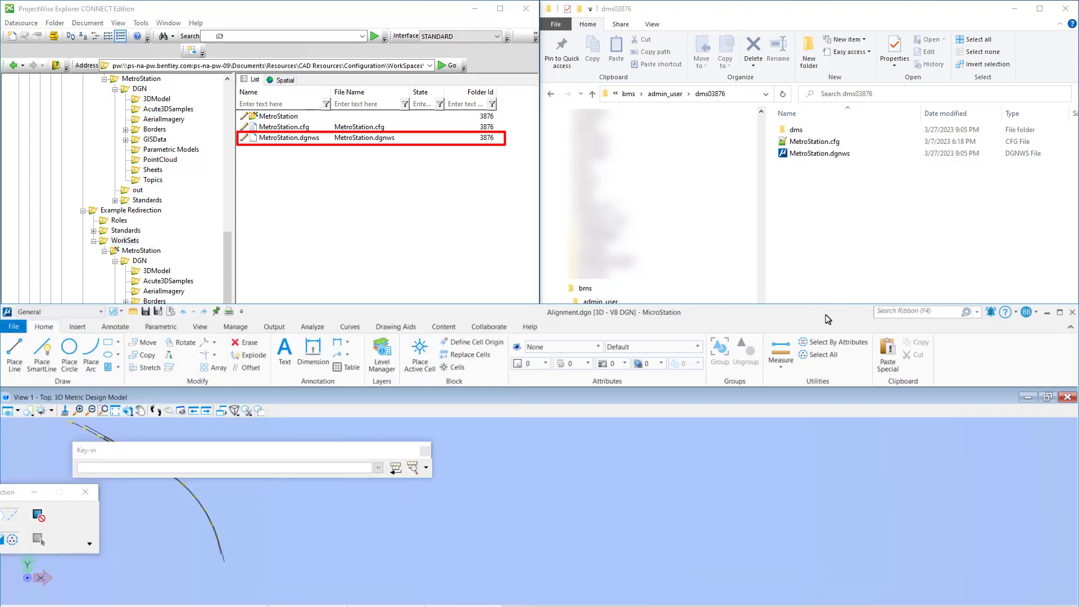
pyautogui.click(1073, 313)
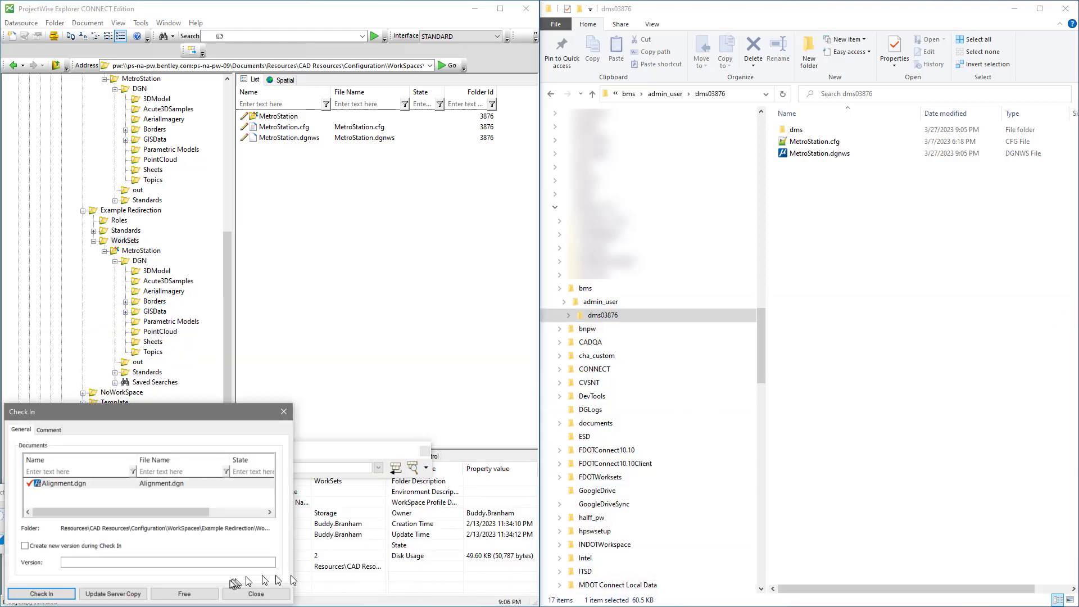
pyautogui.click(191, 594)
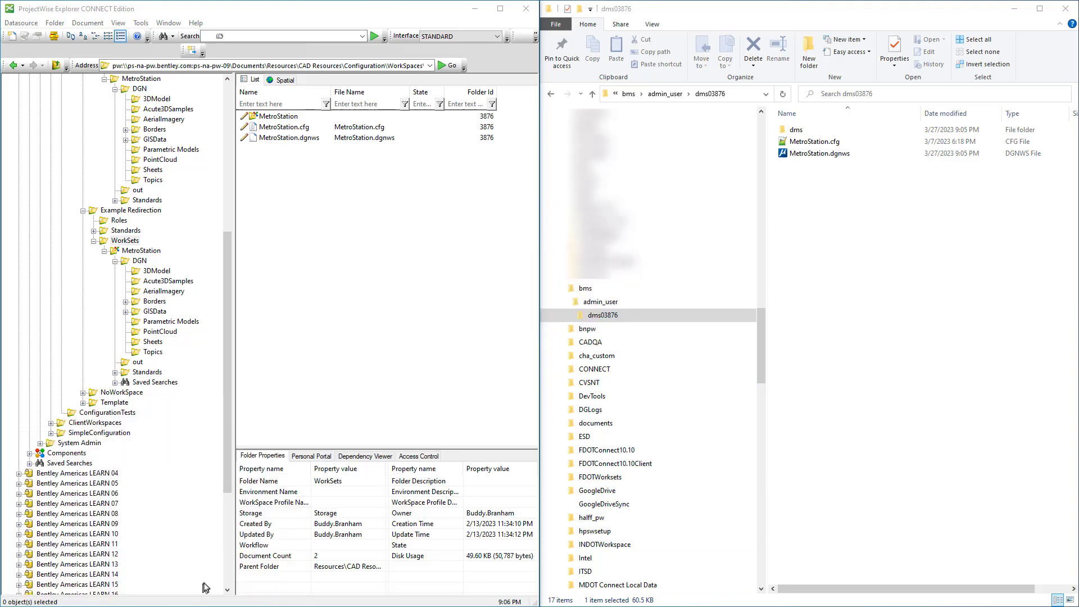
# Delete the server's MetroStation.dgnws document from the WorkSets folder while keeping the local copy in dms03876.
pyautogui.click(288, 139)
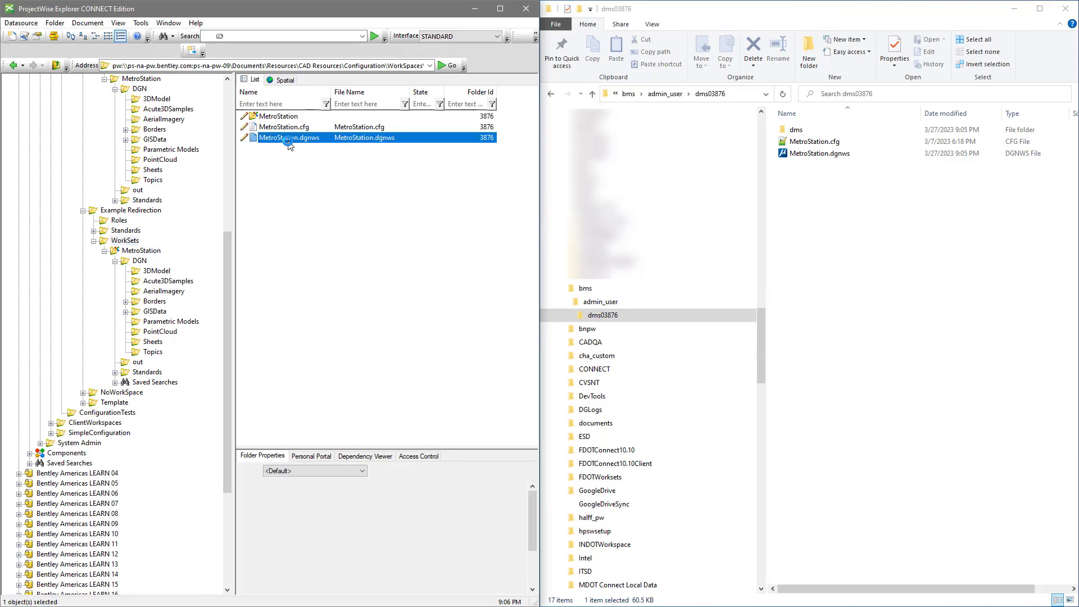
pyautogui.rightClick(290, 146)
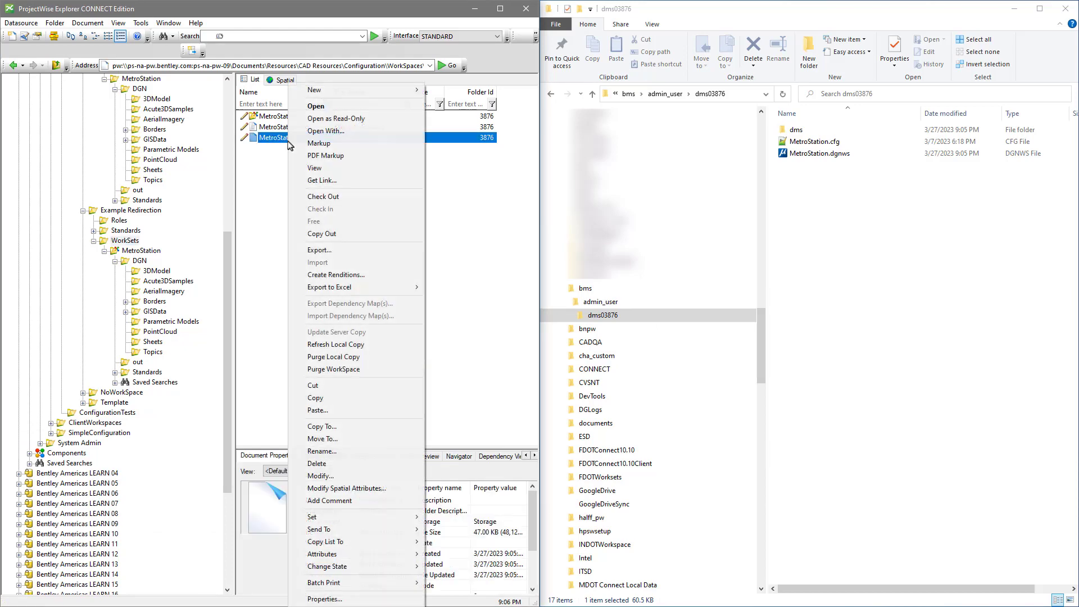
pyautogui.click(325, 464)
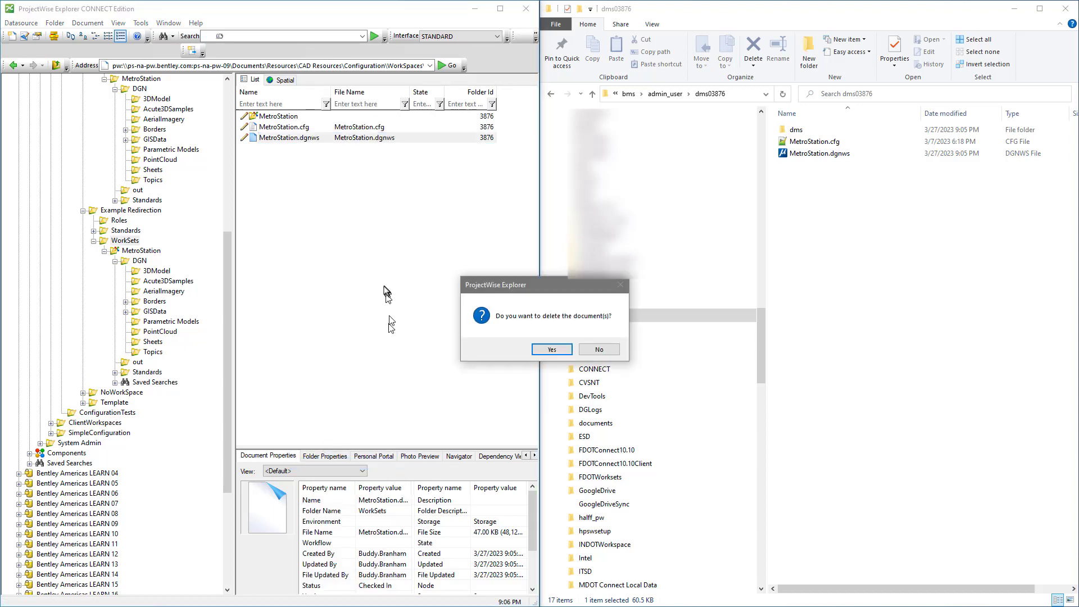
pyautogui.click(548, 351)
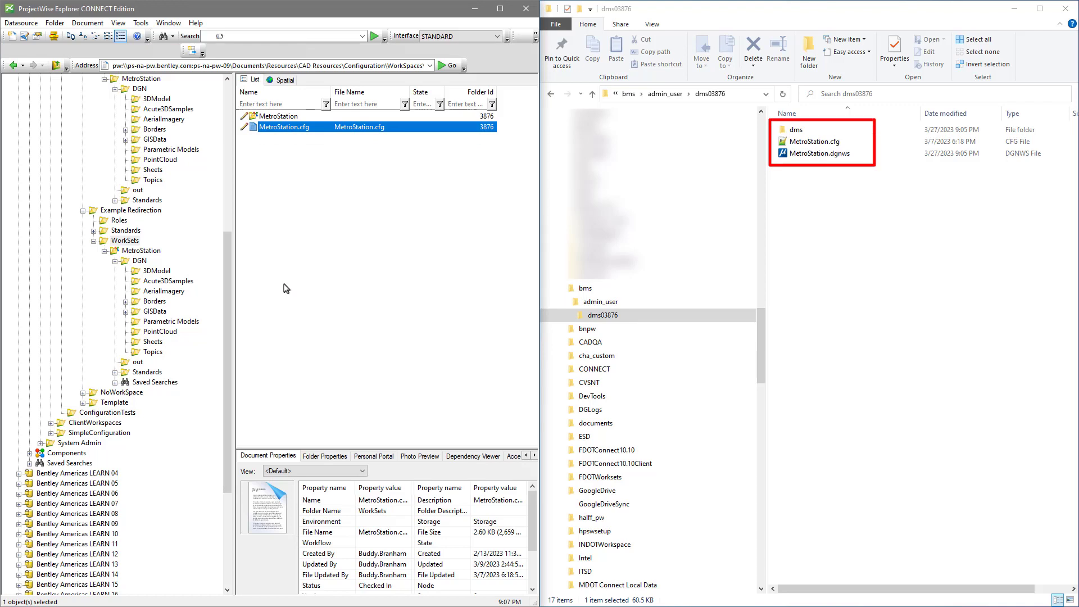
# Open Alignment.dgn from the 3DModel folder with the local MetroStation.dgnws still in place, then list the WorkSets folder.
pyautogui.click(759, 6)
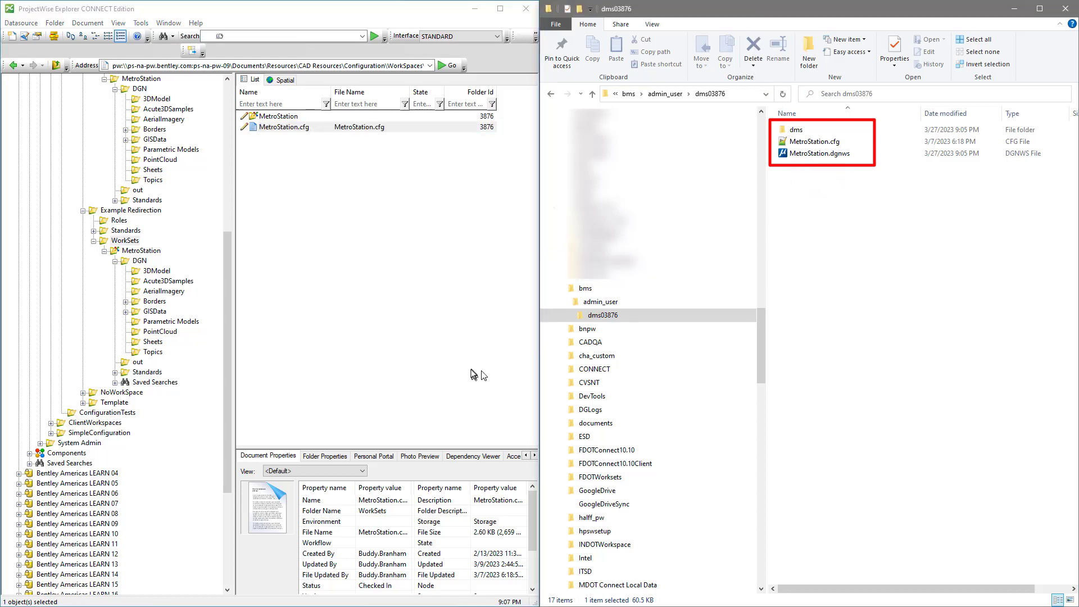
pyautogui.click(140, 261)
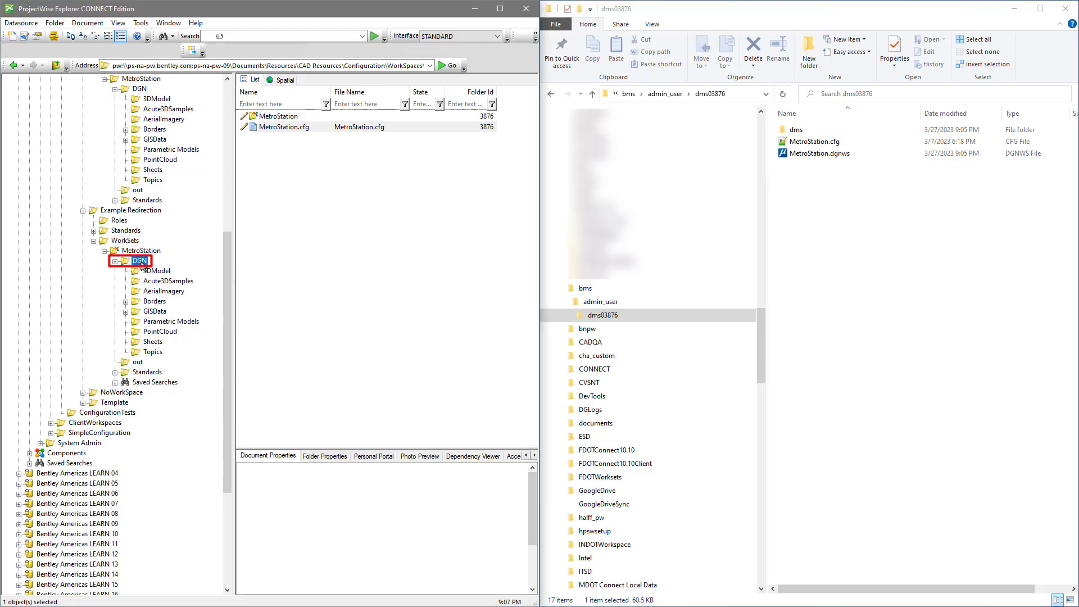
pyautogui.click(153, 270)
pyautogui.doubleClick(287, 116)
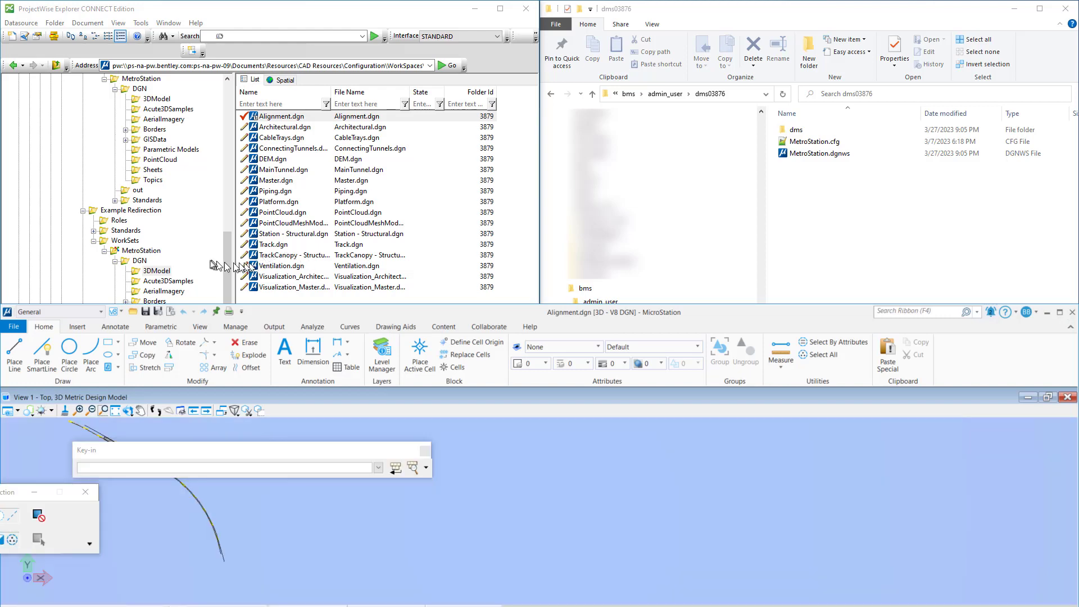
pyautogui.click(134, 245)
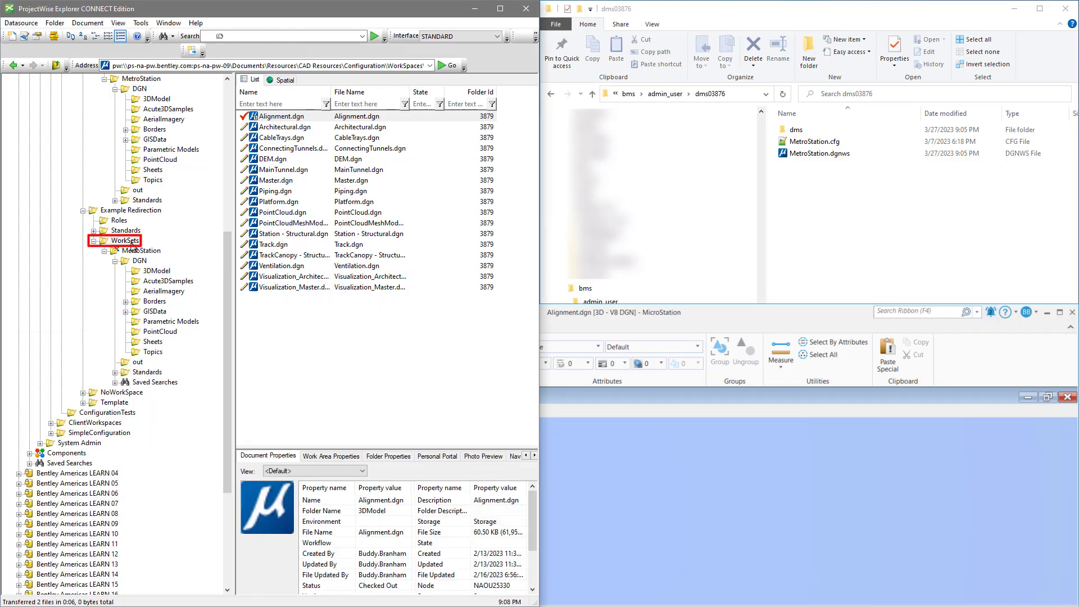
pyautogui.click(131, 243)
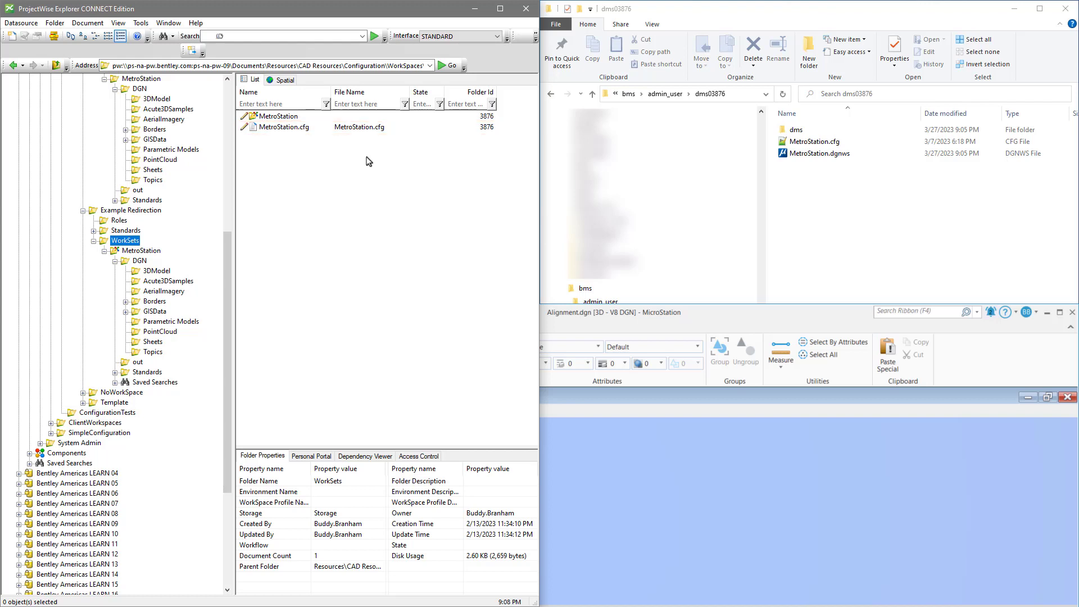
# Close MicroStation and delete the local copy of MetroStation.dgnws from the dms03876 working folder.
pyautogui.click(753, 314)
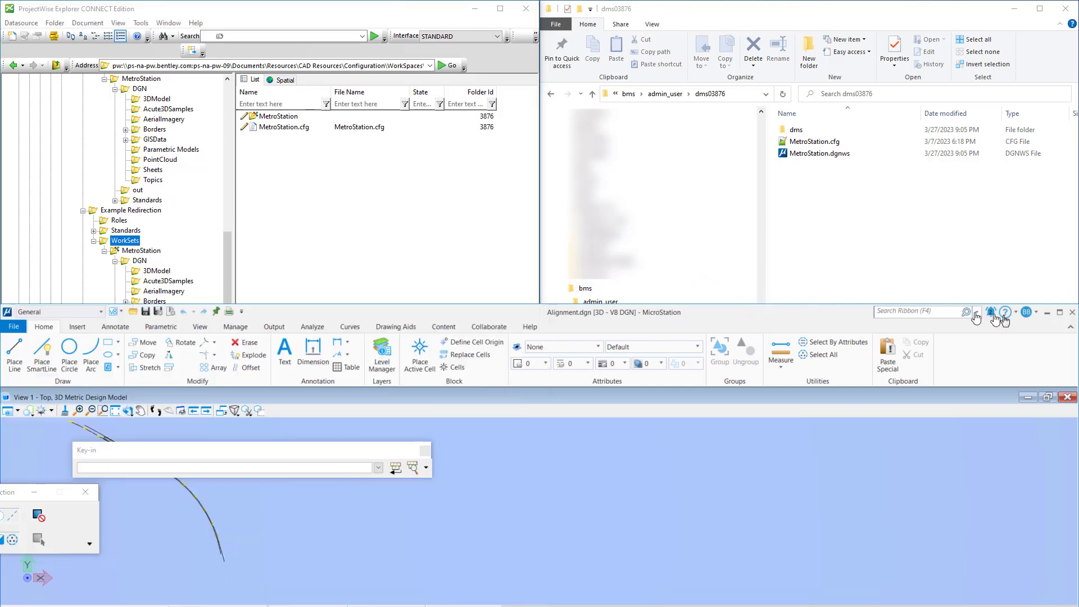
pyautogui.click(1071, 313)
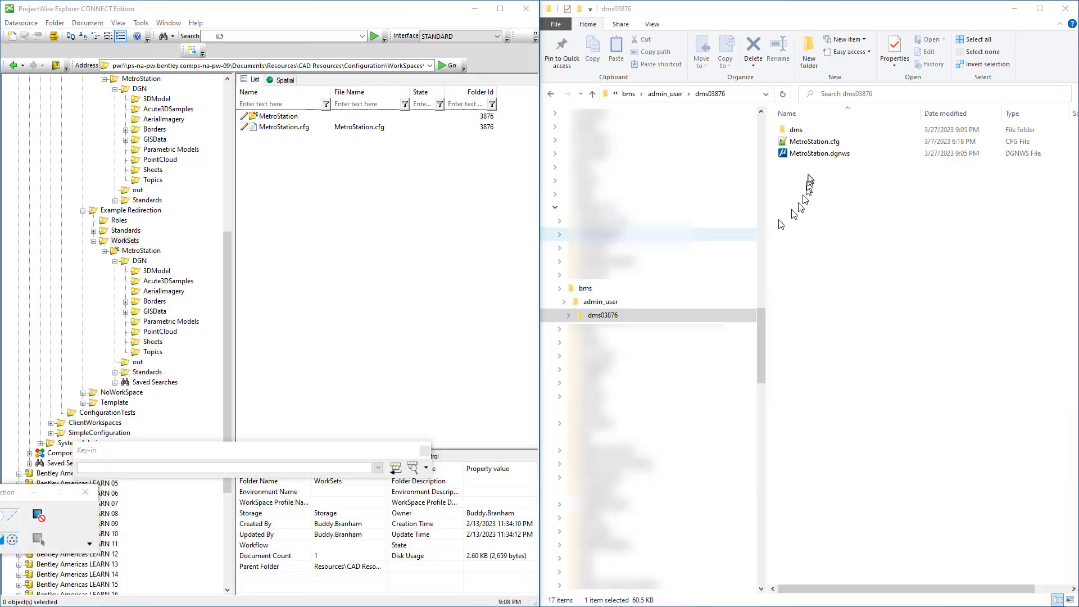
pyautogui.click(815, 155)
pyautogui.click(814, 153)
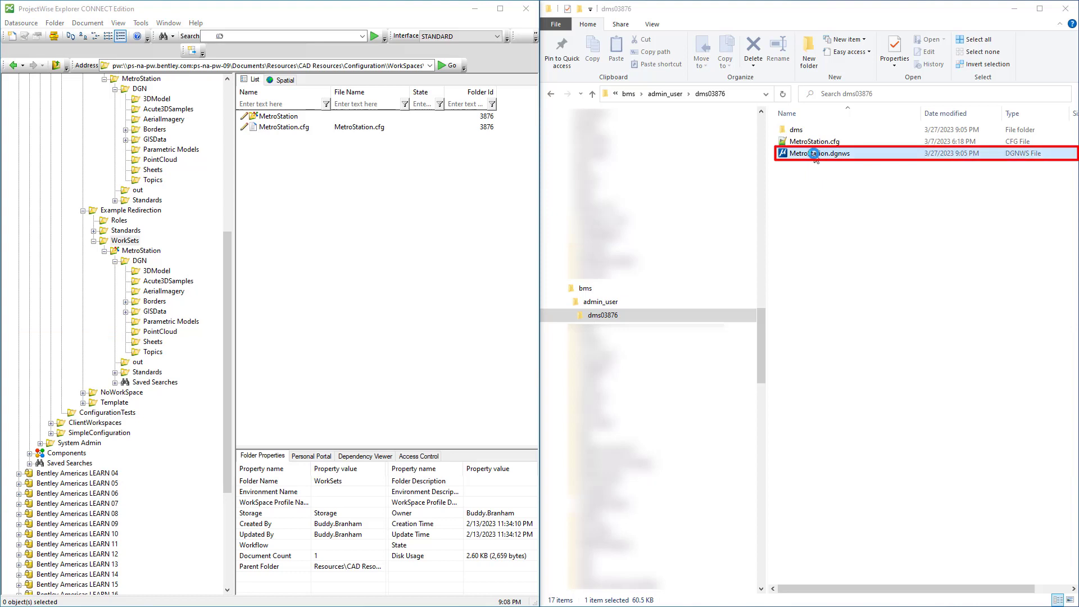
pyautogui.rightClick(814, 155)
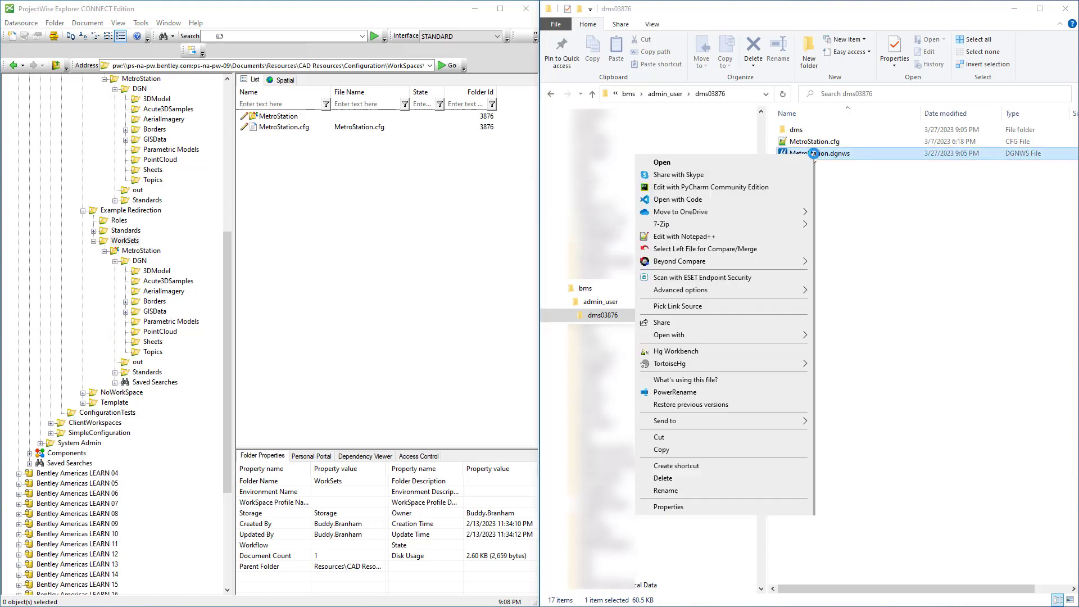
pyautogui.click(657, 490)
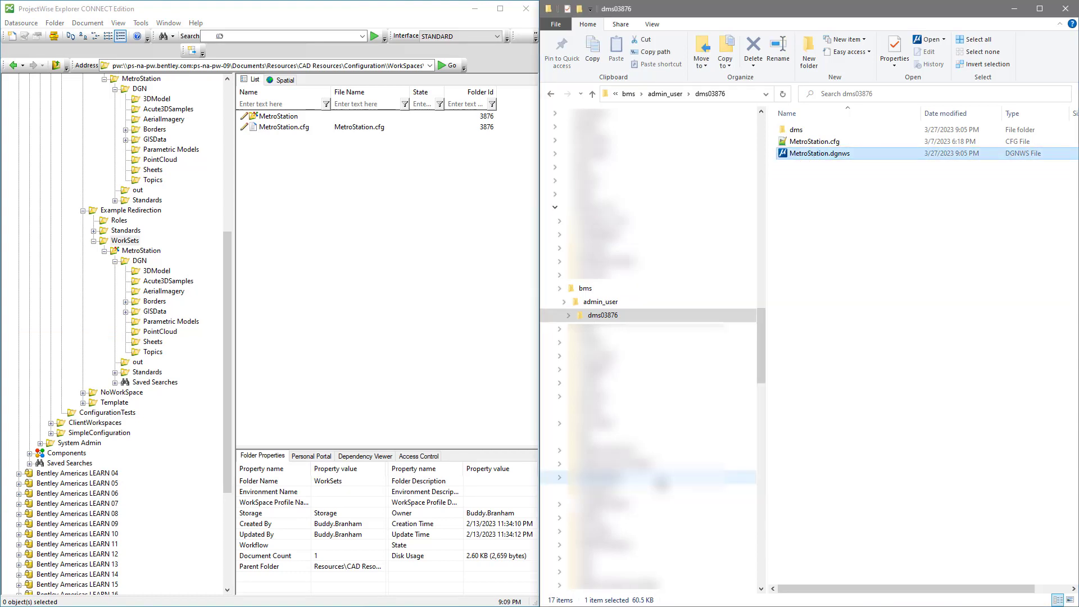
pyautogui.press('Delete')
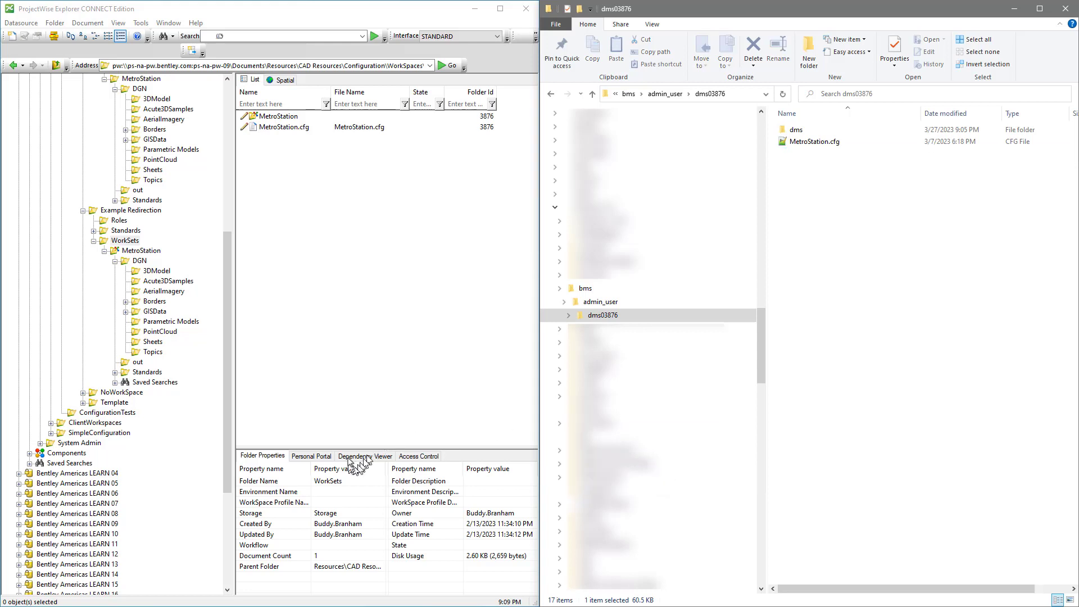
# Reopen Alignment.dgn from the 3DModel folder and check the WorkSets folder for MetroStation.cfg and MetroStation.dgnws.
pyautogui.click(156, 272)
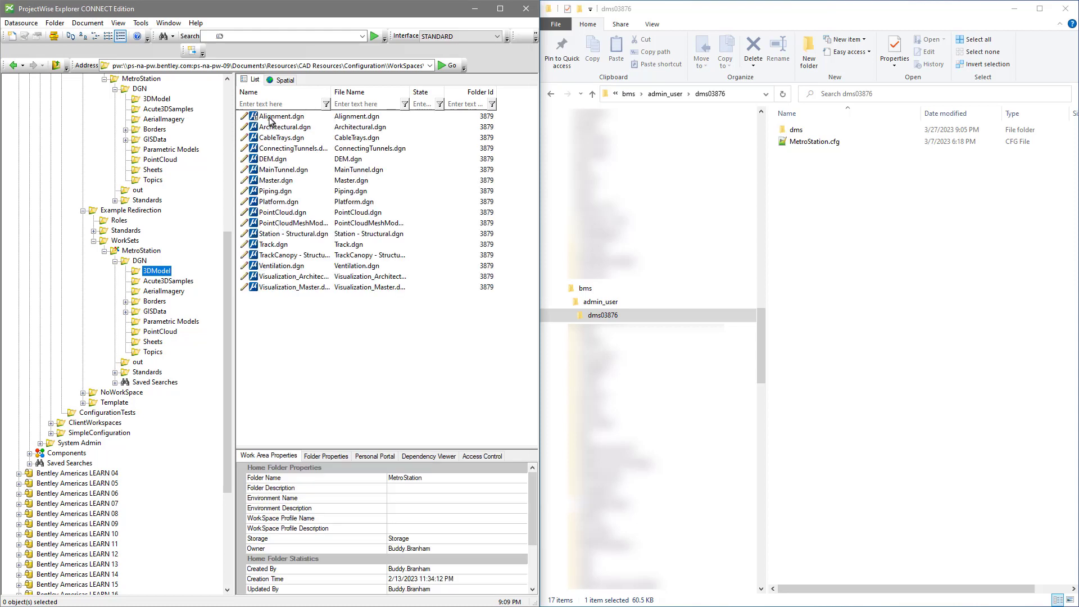
pyautogui.click(270, 120)
pyautogui.doubleClick(271, 122)
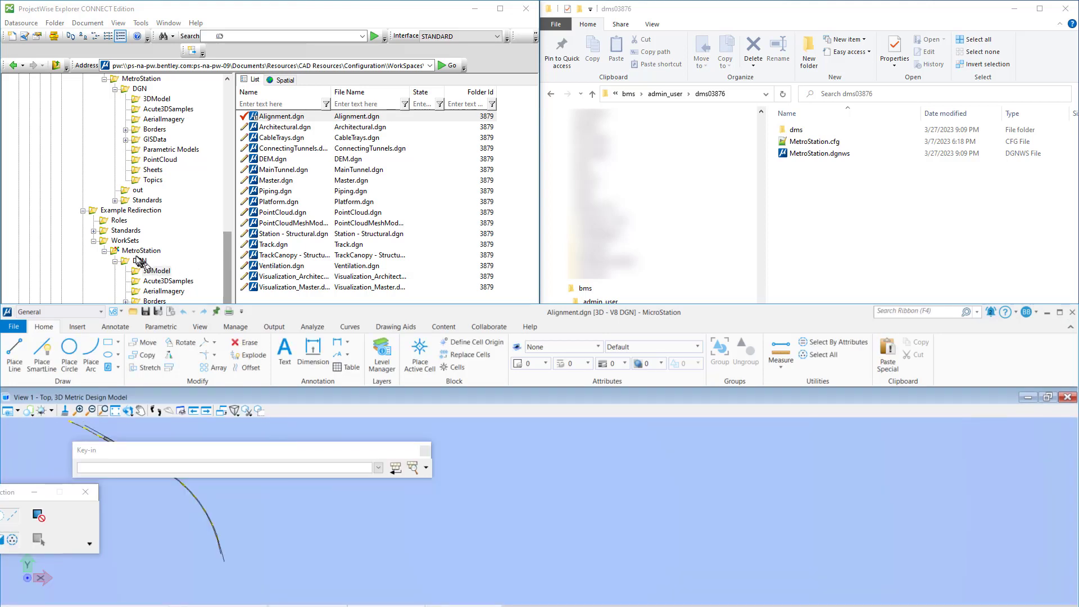
pyautogui.click(126, 244)
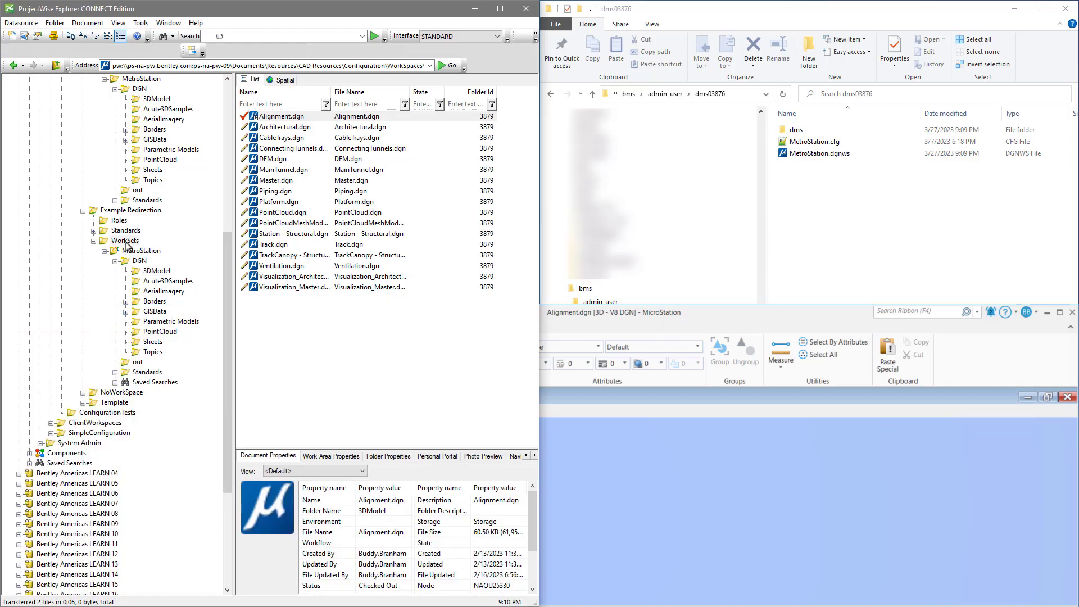
pyautogui.click(125, 241)
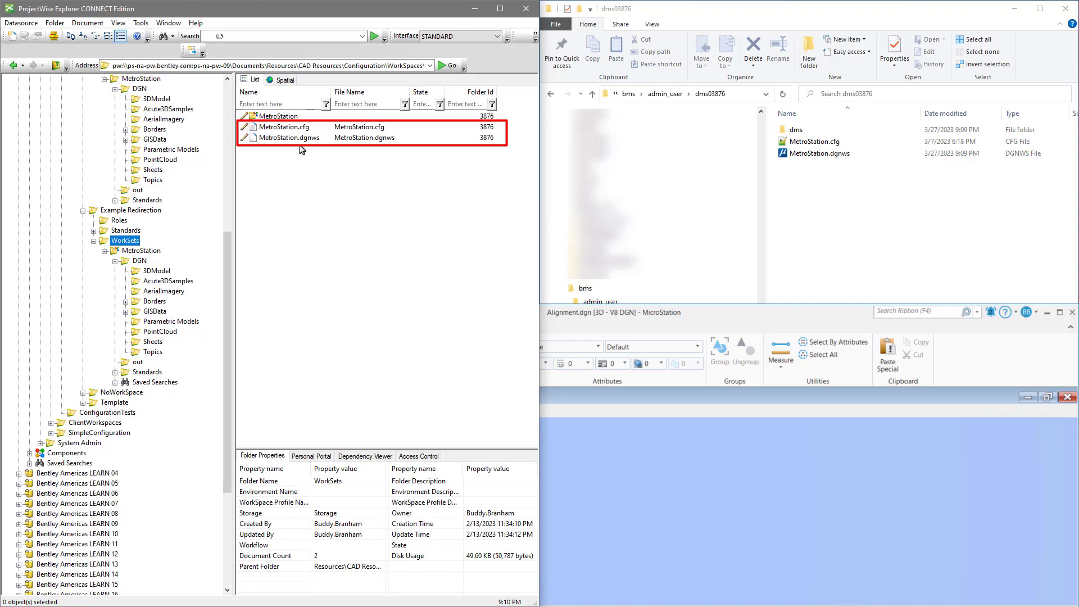
pyautogui.click(720, 321)
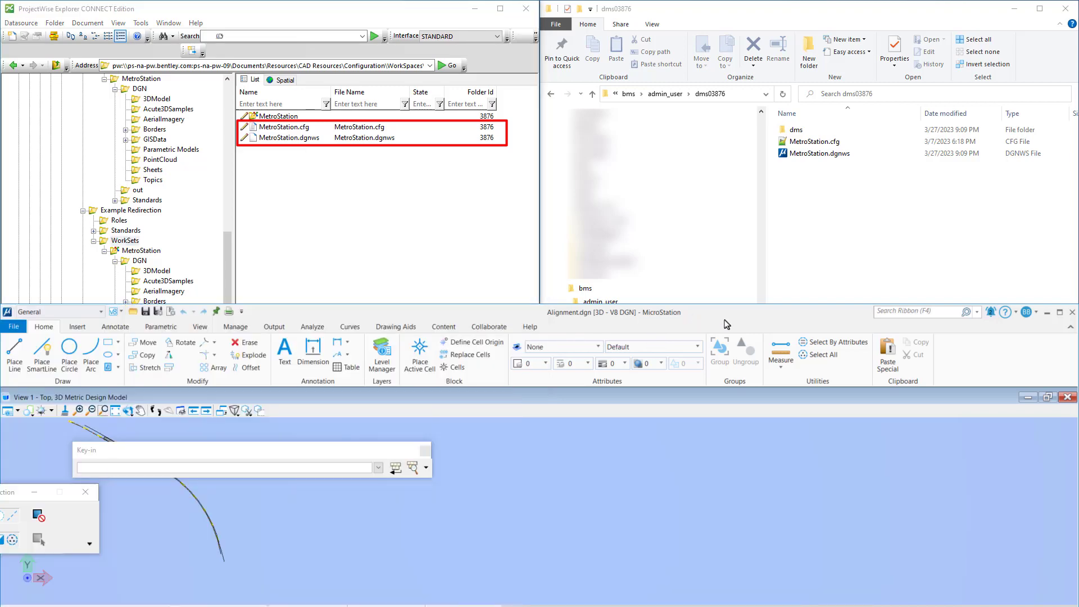